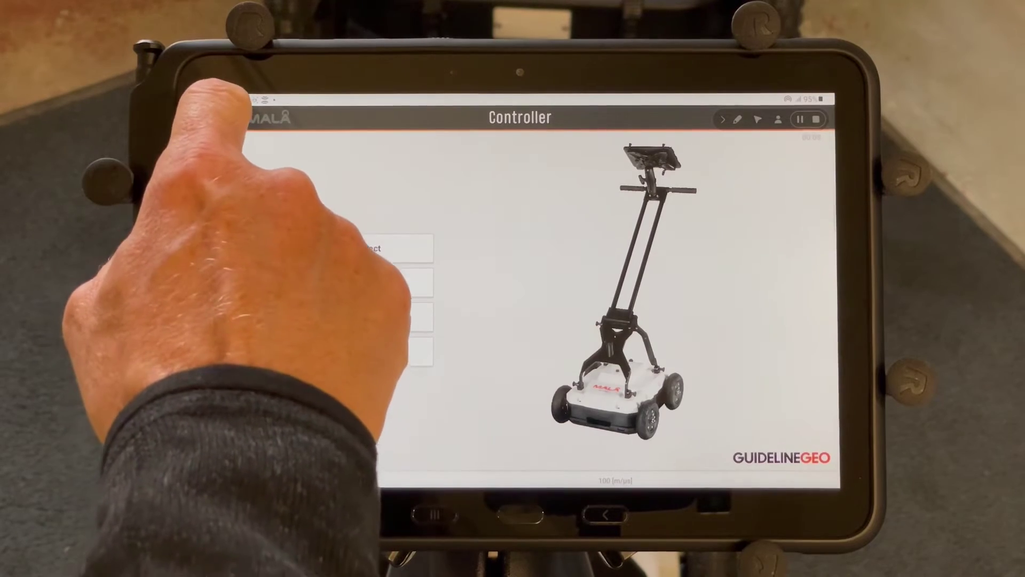
Go to the Settings page from the app's side navigation menu
{"action": "left_click", "coordinate": [252, 118]}
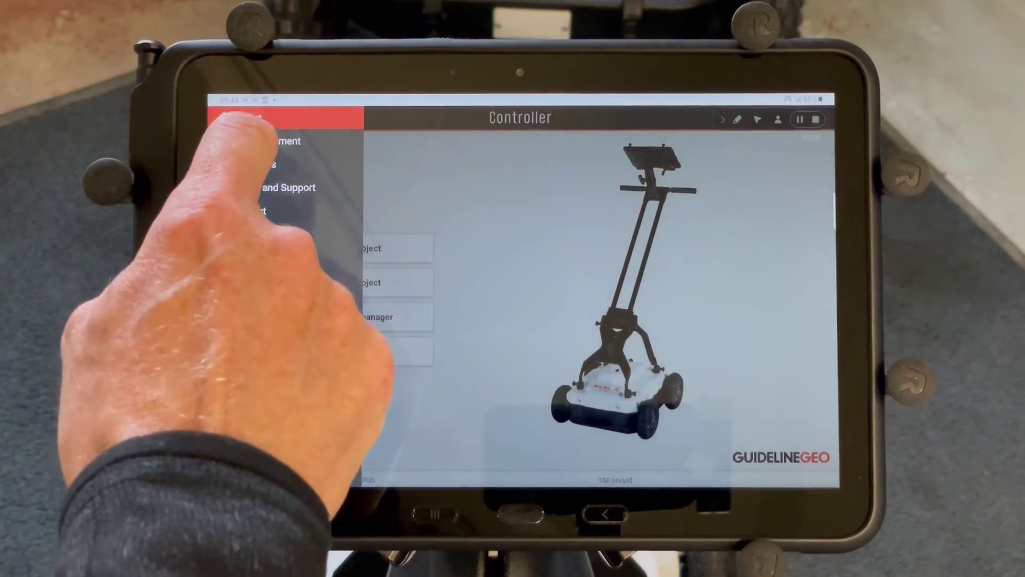
{"action": "left_click", "coordinate": [265, 164]}
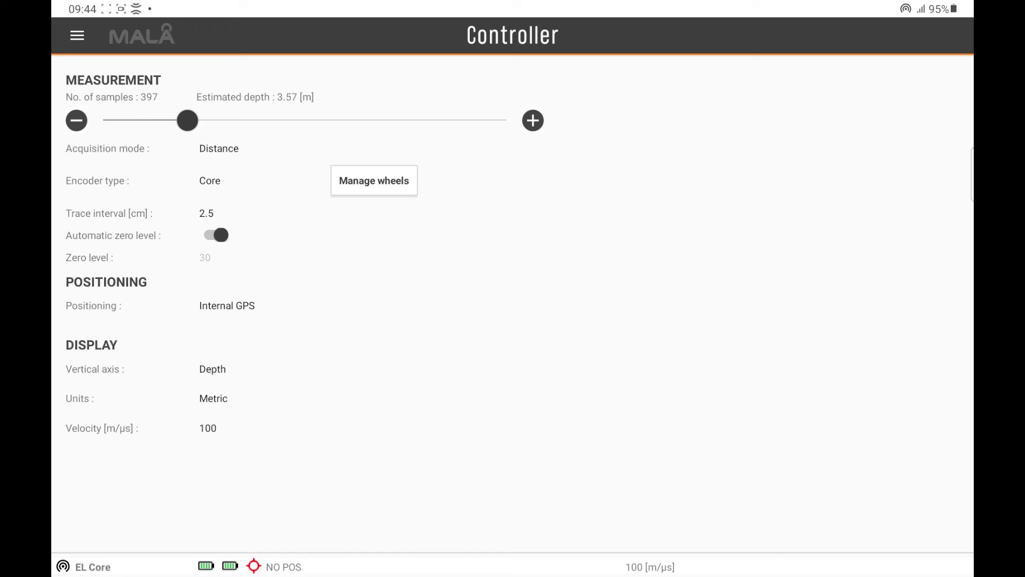
Raise samples to 454 (estimated depth 4.13 m) and keep acquisition mode as Distance
{"action": "left_click_drag", "start_coordinate": [186, 120], "coordinate": [204, 120]}
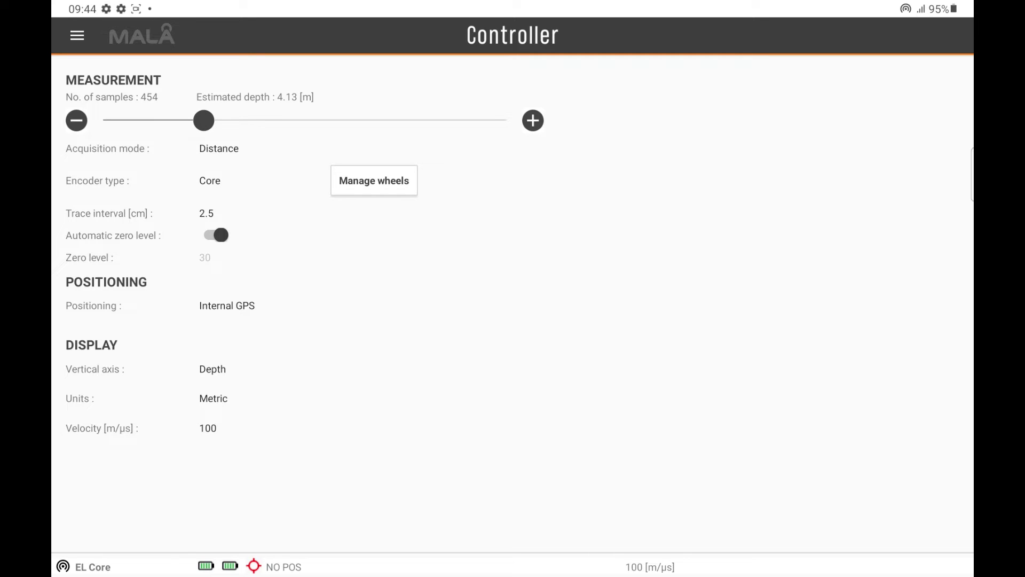
{"action": "left_click", "coordinate": [219, 148]}
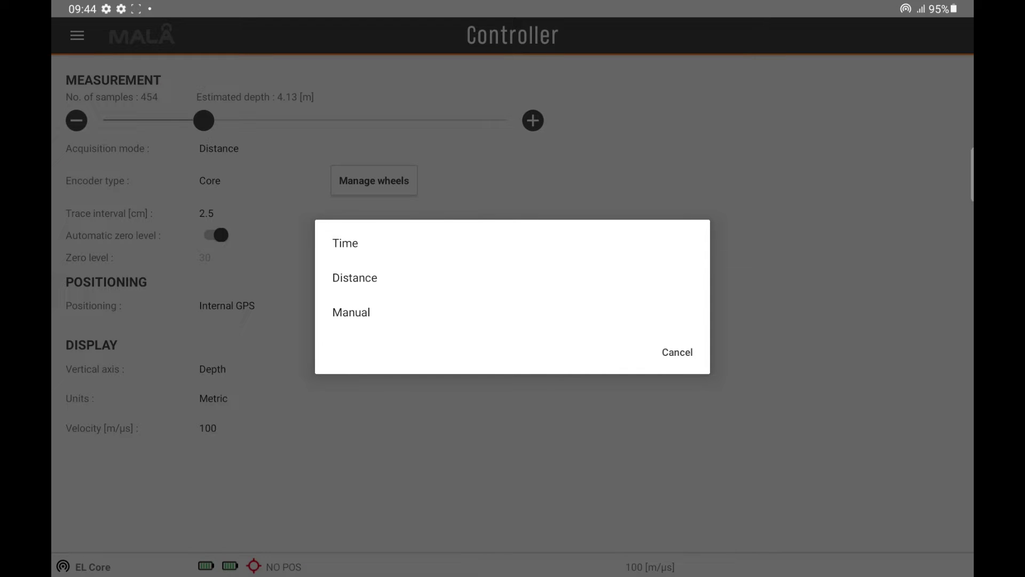
{"action": "left_click", "coordinate": [355, 277]}
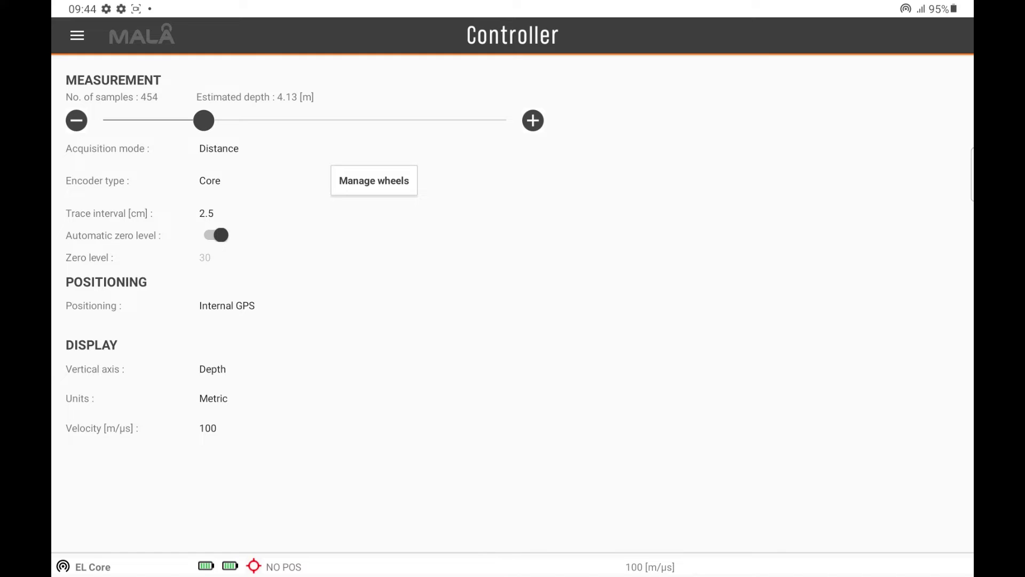
Set the encoder type to RTC Mini, then back to Core
{"action": "left_click", "coordinate": [210, 181]}
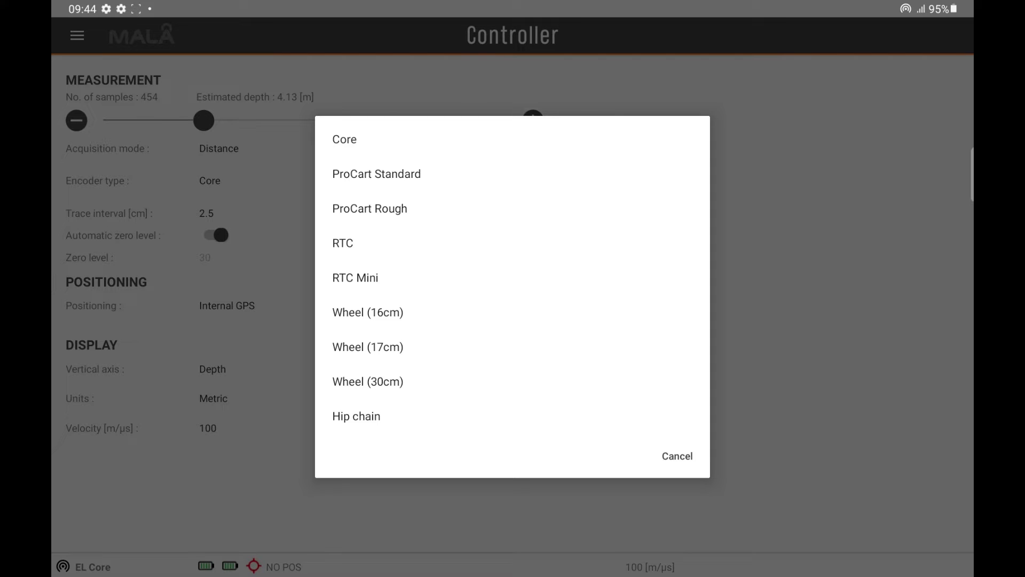
{"action": "left_click", "coordinate": [355, 277]}
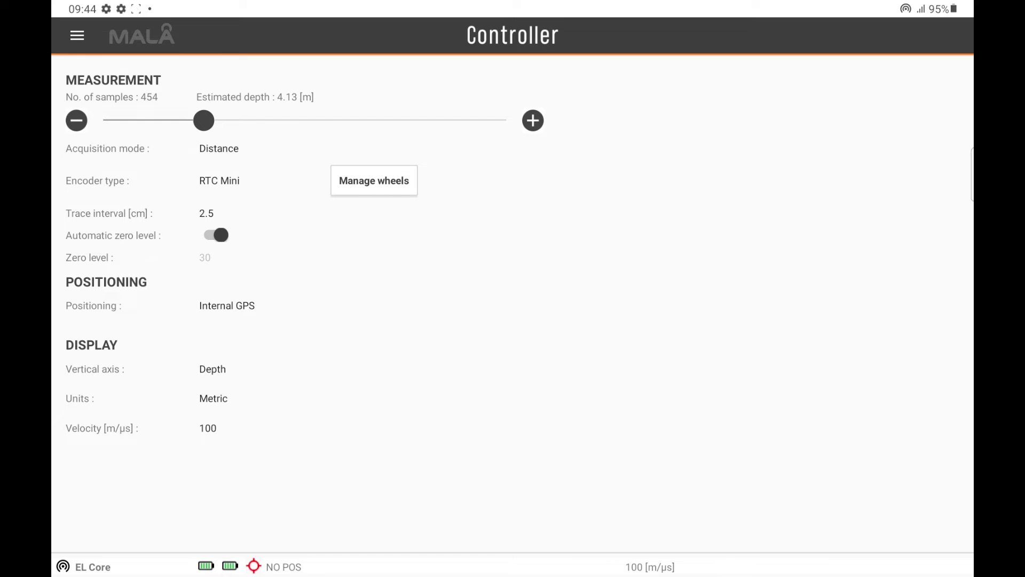
{"action": "left_click", "coordinate": [219, 180]}
{"action": "left_click", "coordinate": [345, 139]}
Change the trace interval from 2.5 to 3 cm and toggle automatic zero level off and on
{"action": "left_click", "coordinate": [207, 213]}
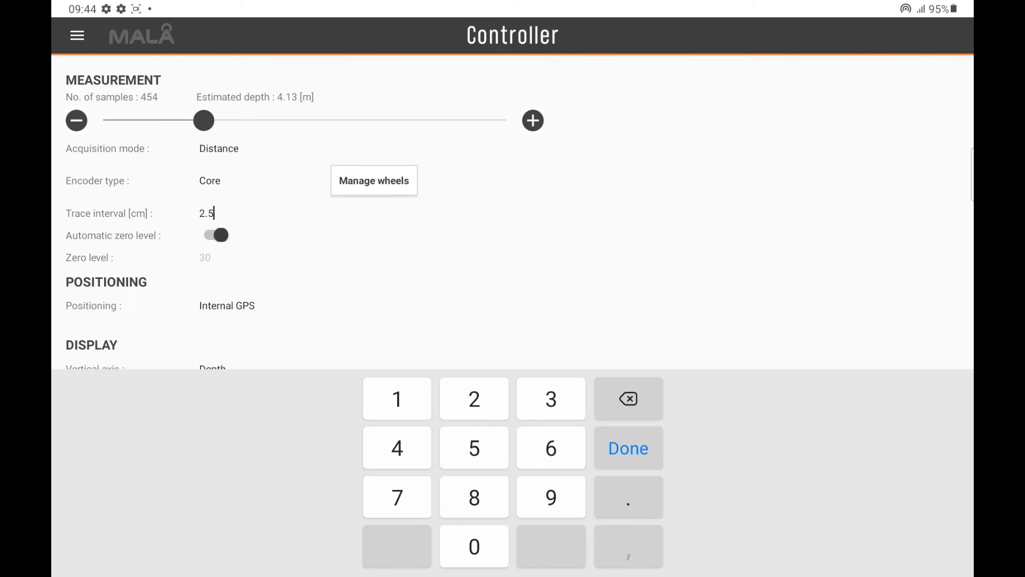
{"action": "key", "text": "BackSpace"}
{"action": "key", "text": "BackSpace"}
{"action": "key", "text": "BackSpace"}
{"action": "type", "text": "3"}
{"action": "left_click", "coordinate": [627, 448]}
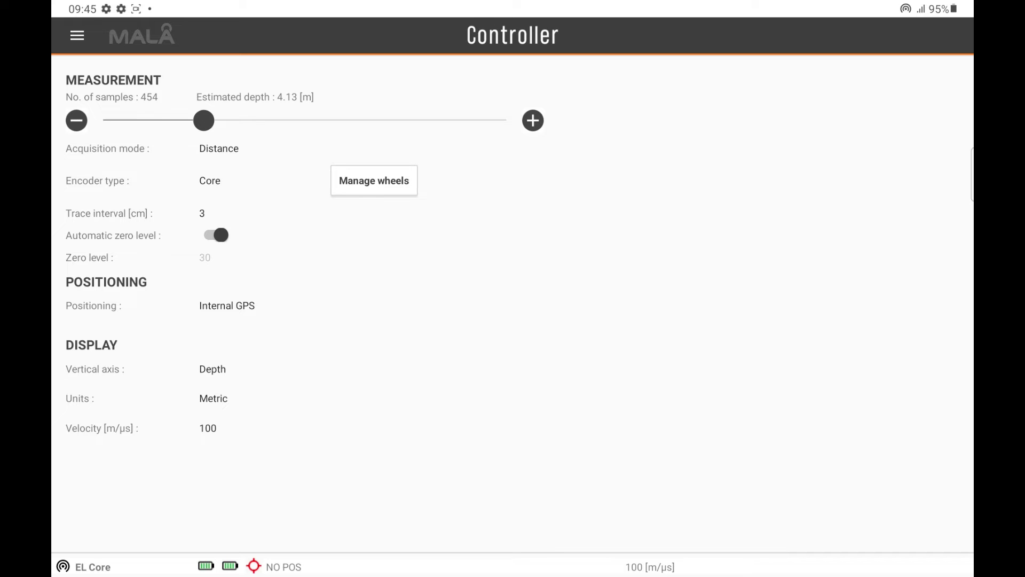
{"action": "left_click", "coordinate": [216, 234]}
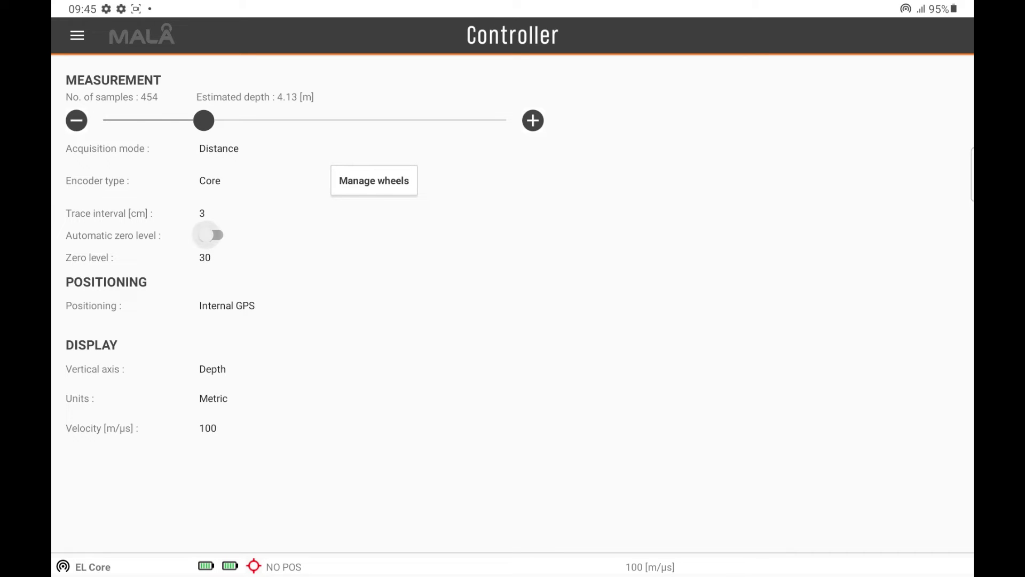
{"action": "left_click", "coordinate": [217, 235]}
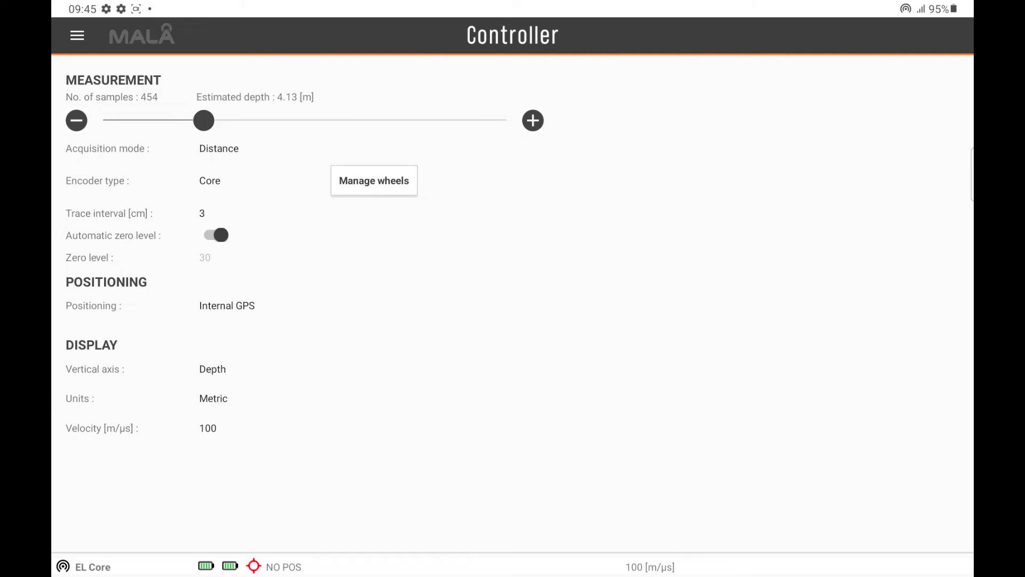
{"action": "left_click", "coordinate": [227, 306]}
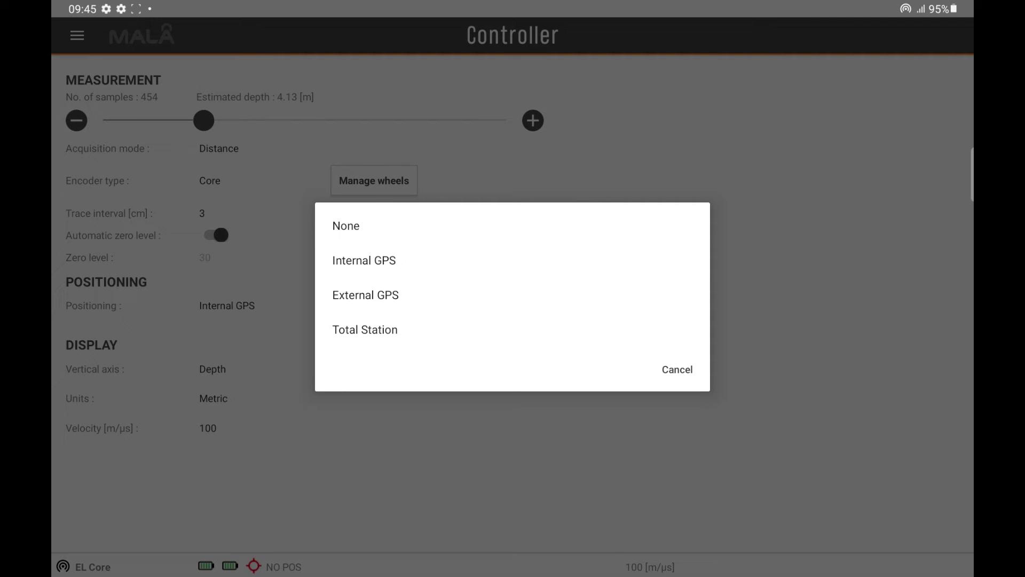
{"action": "left_click", "coordinate": [365, 260]}
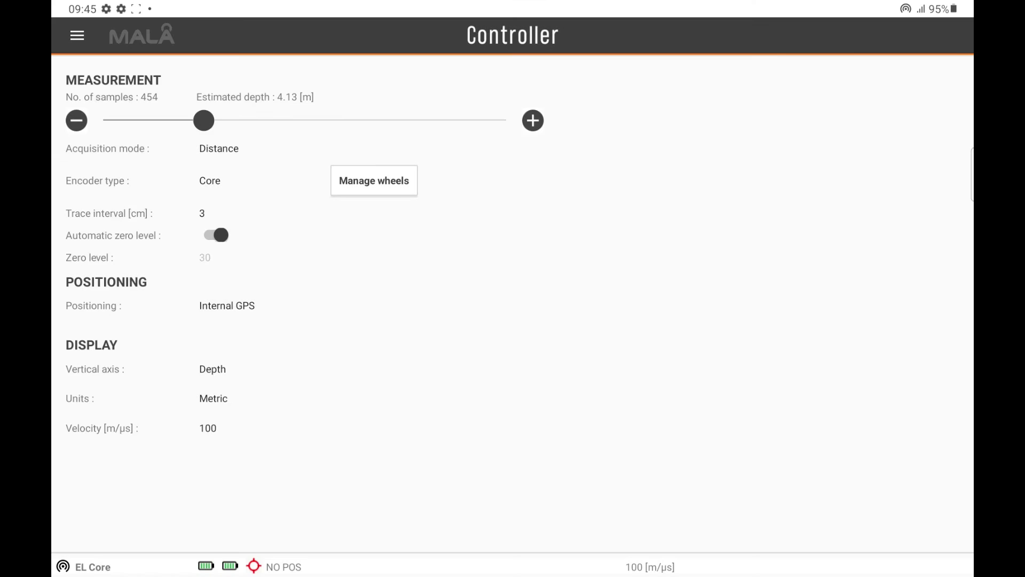
{"action": "left_click", "coordinate": [212, 369]}
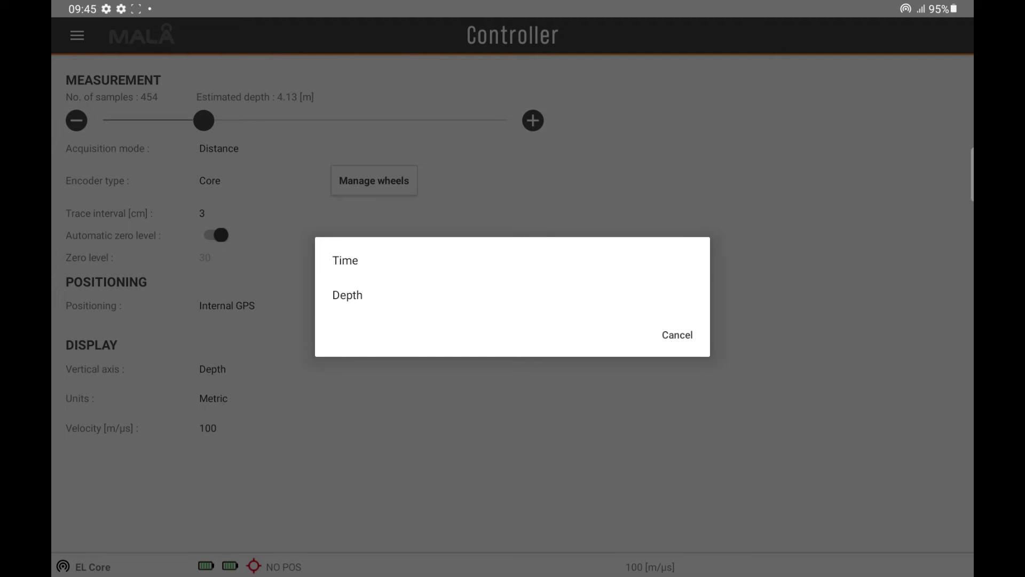
{"action": "left_click", "coordinate": [676, 334]}
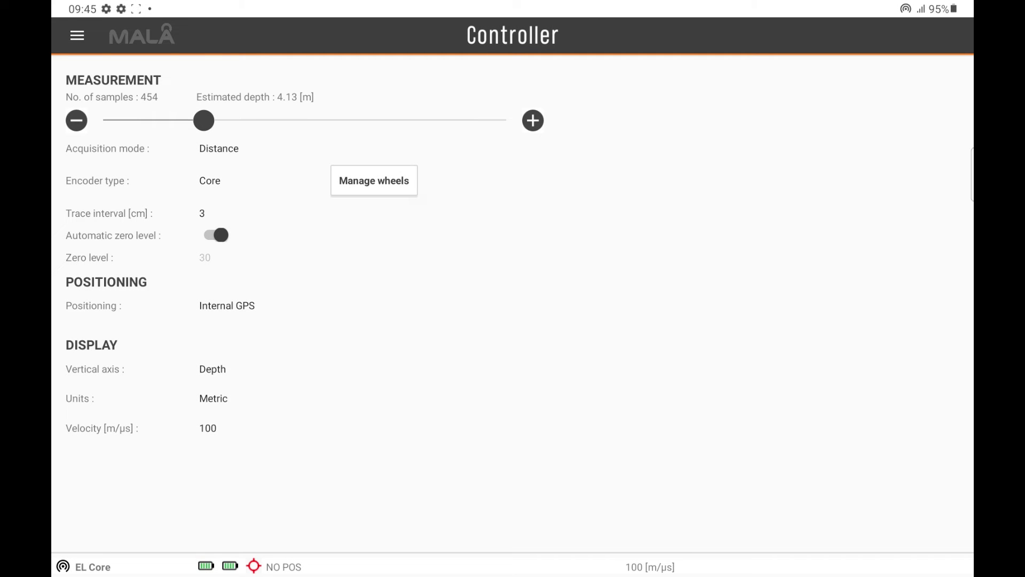
{"action": "left_click", "coordinate": [207, 428]}
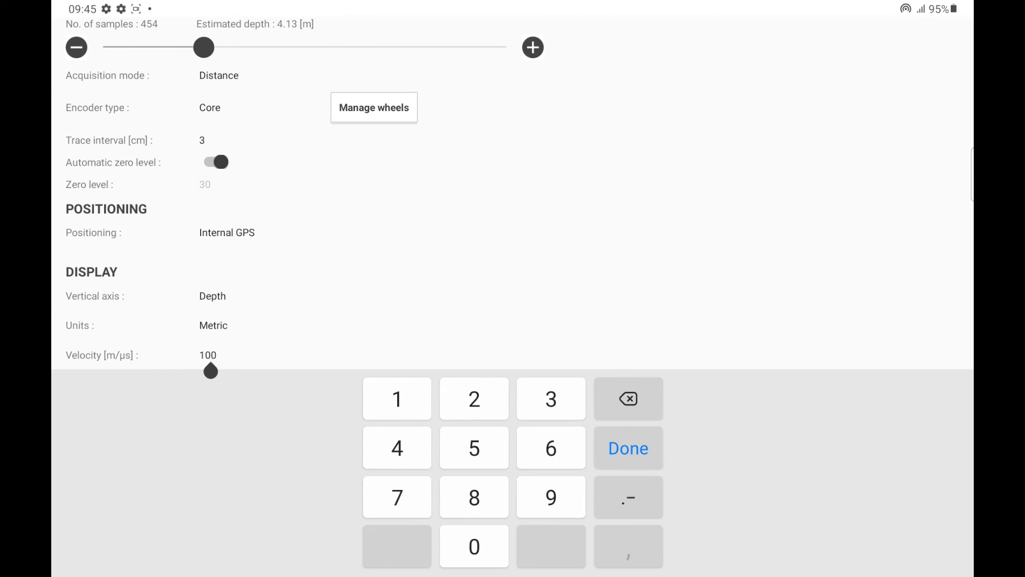
{"action": "key", "text": "BackSpace"}
{"action": "key", "text": "BackSpace"}
{"action": "type", "text": "1"}
{"action": "type", "text": "5"}
{"action": "key", "text": "BackSpace"}
{"action": "type", "text": "0"}
{"action": "key", "text": "Return"}
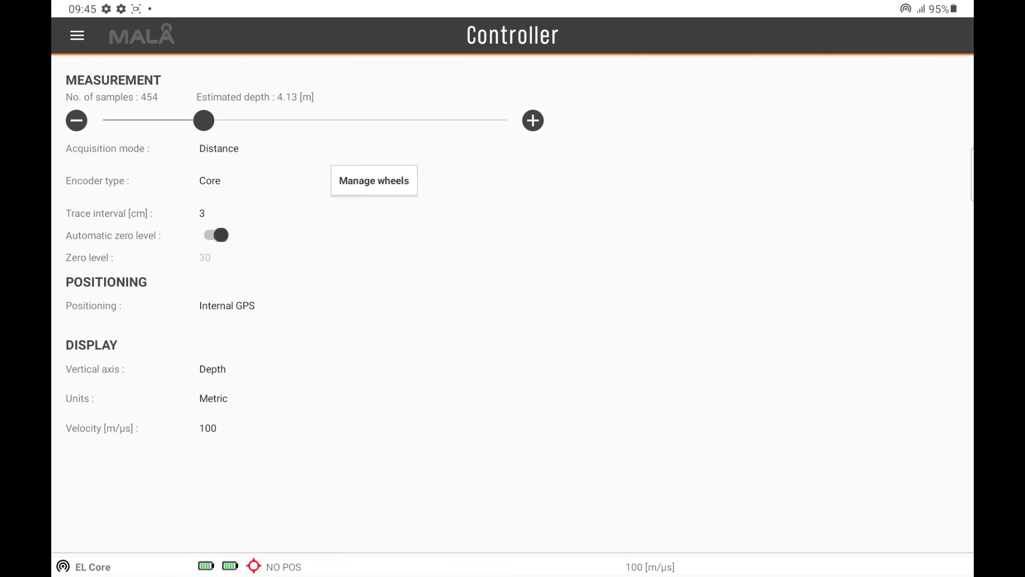
Keep the unit system set to Metric in the Units choices
{"action": "left_click", "coordinate": [214, 398]}
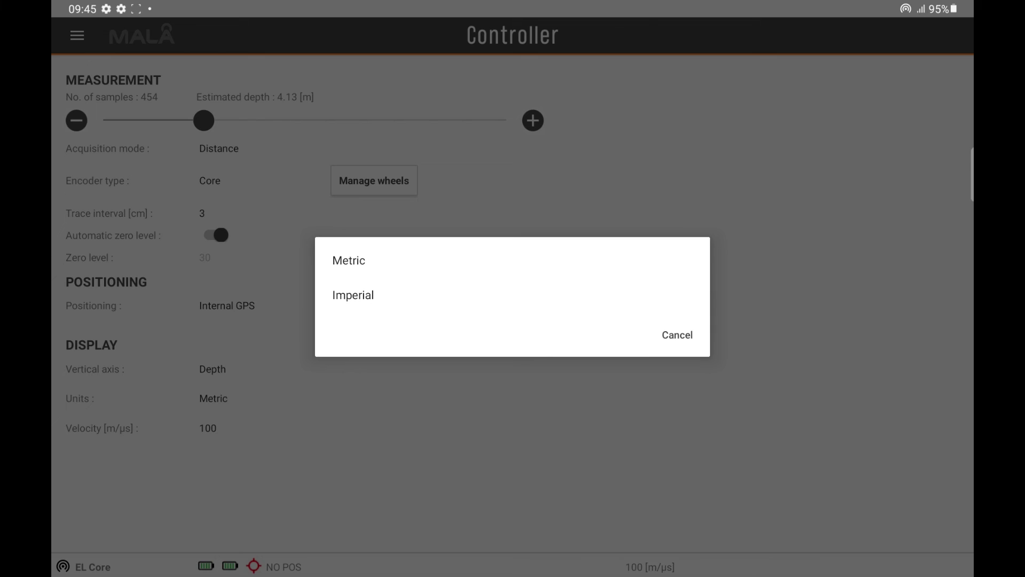
{"action": "left_click", "coordinate": [348, 260]}
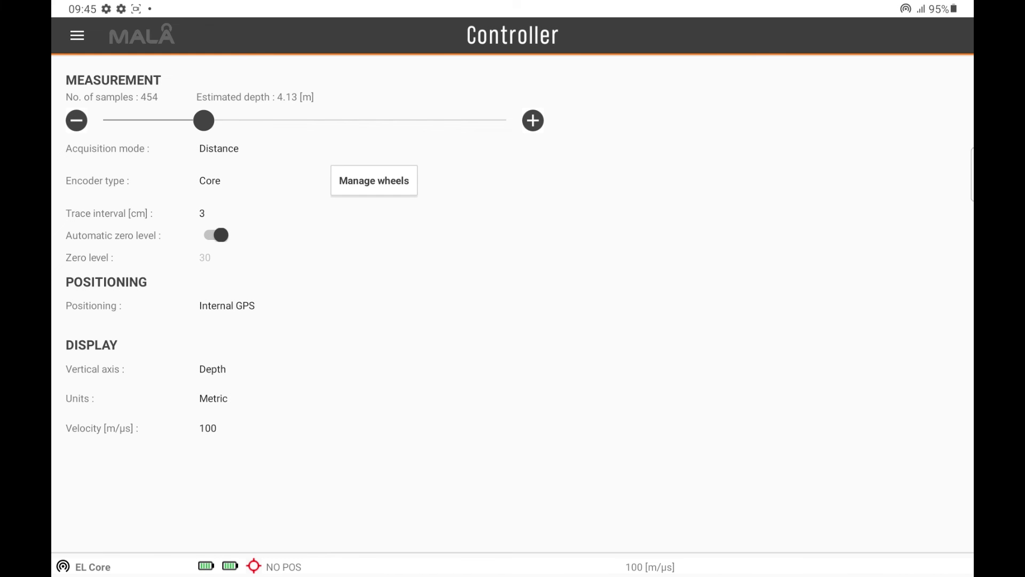